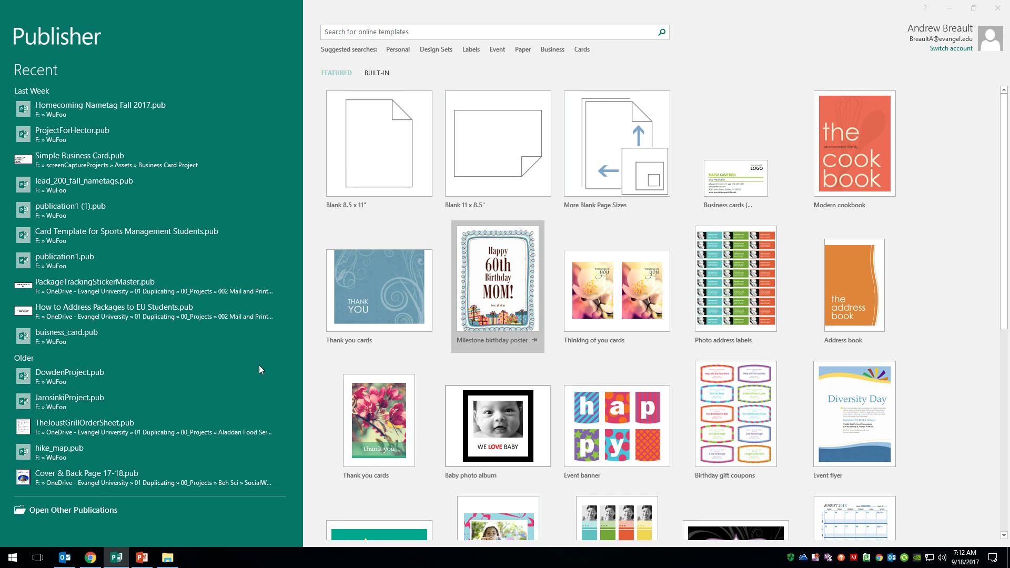
Look over slides 2 and 1 of the PowerPoint sample business cards, then switch back to Publisher.
left_click(142, 558)
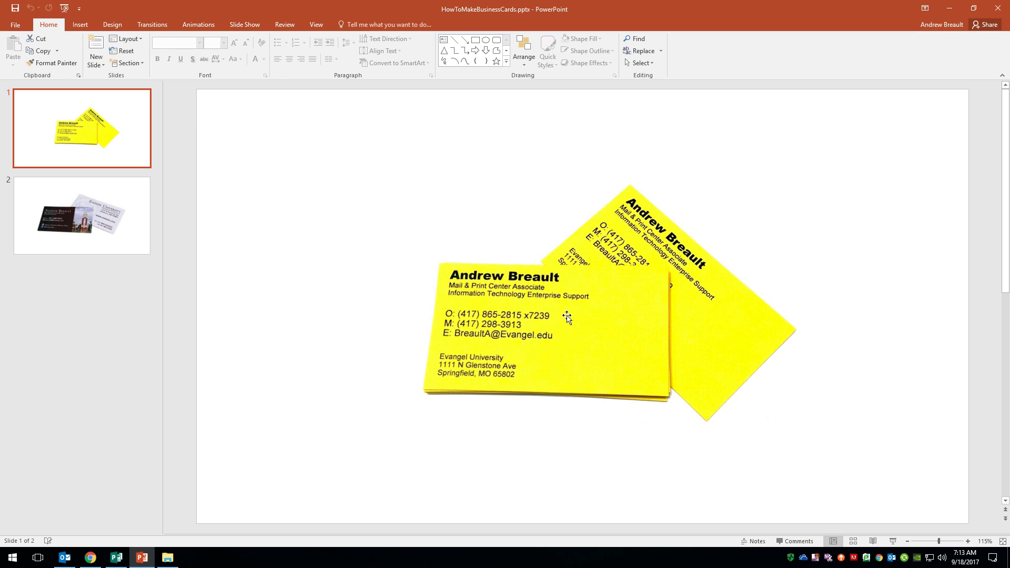
left_click(122, 235)
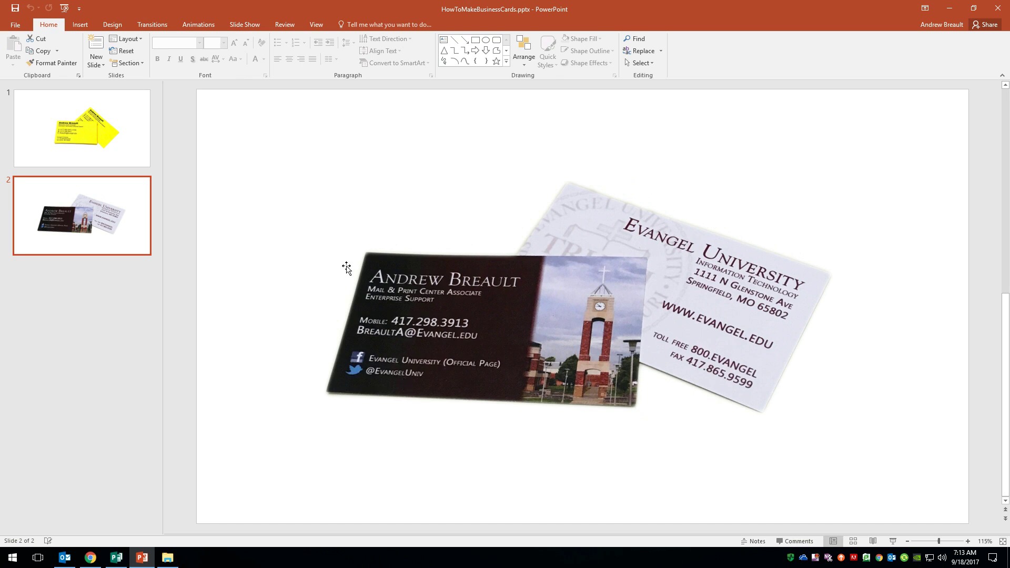
left_click(138, 127)
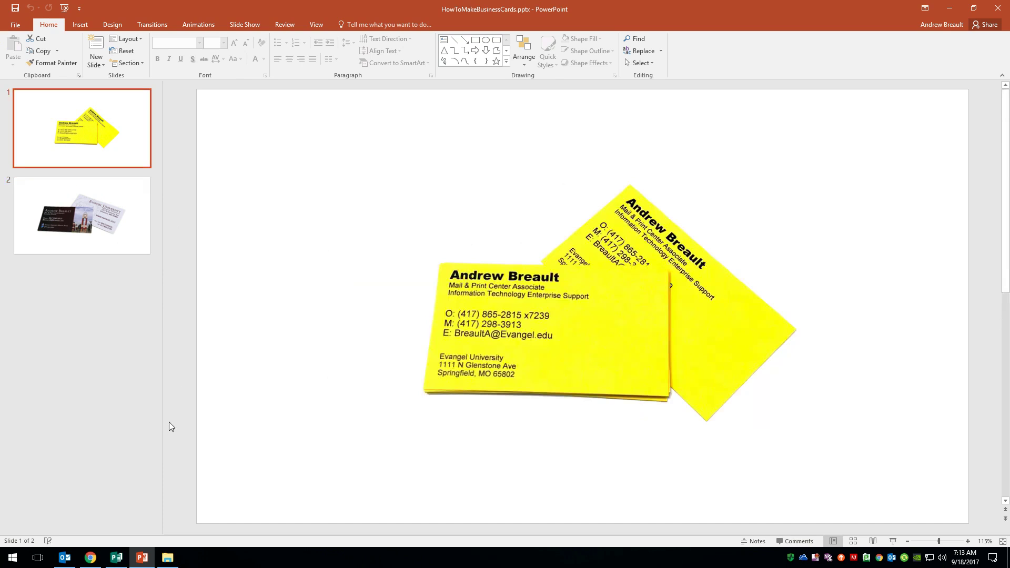
left_click(113, 562)
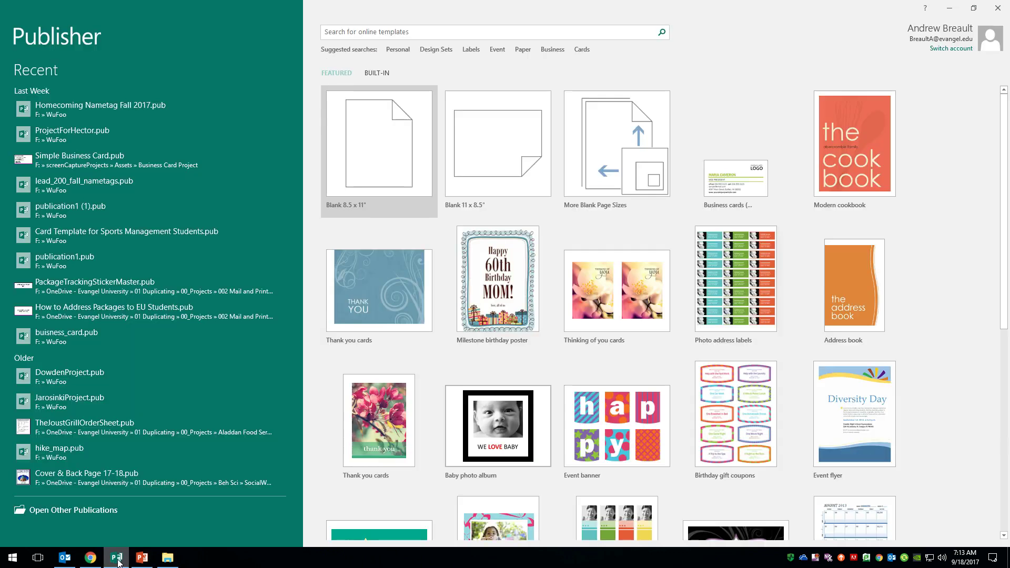
Create a blank 8.5 × 11 in publication and bring up the Page Design size list.
left_click(391, 160)
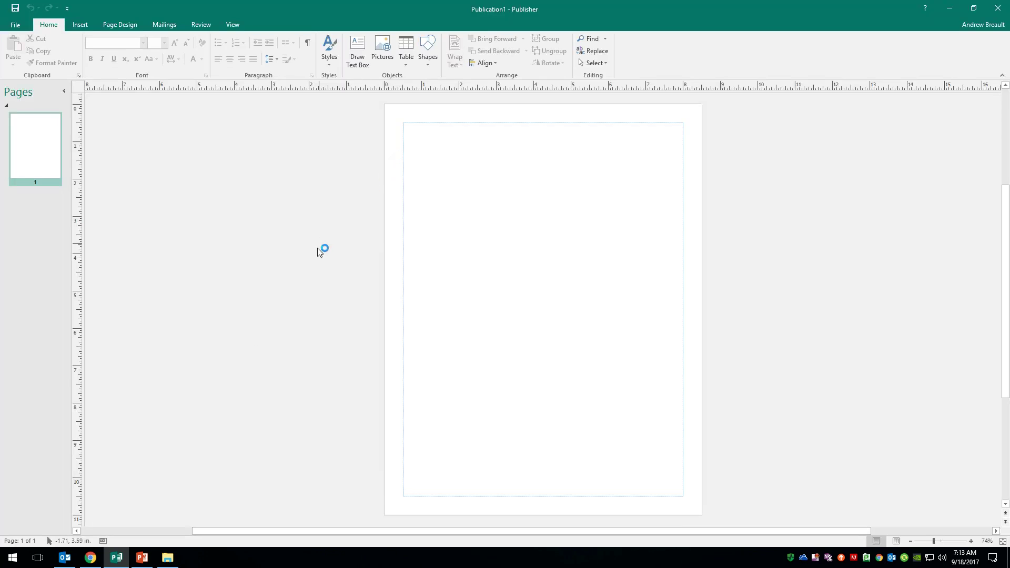
left_click(127, 28)
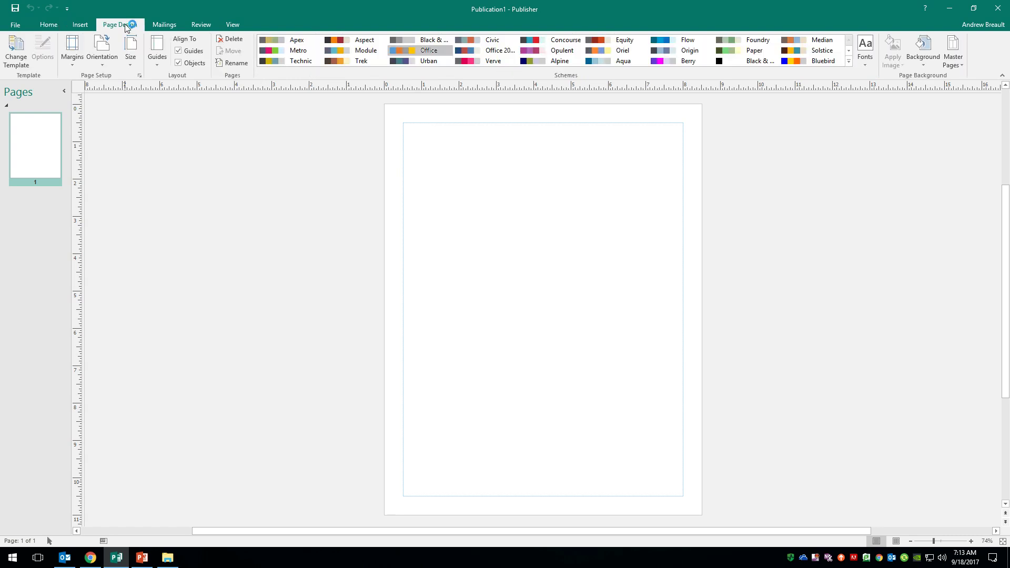
left_click(132, 65)
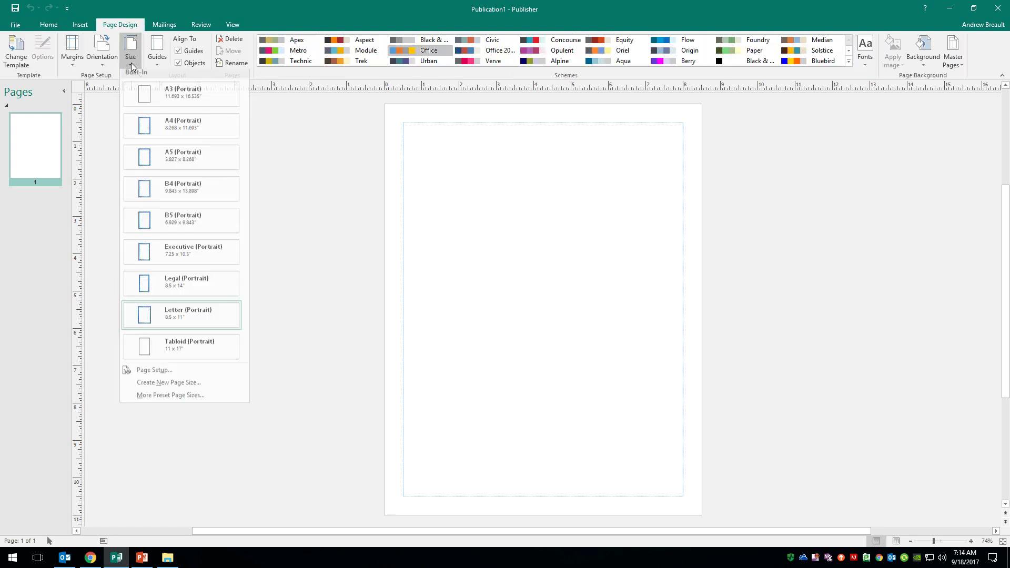
In Page Setup, make the page 3.5 in wide and 2 in high.
left_click(154, 374)
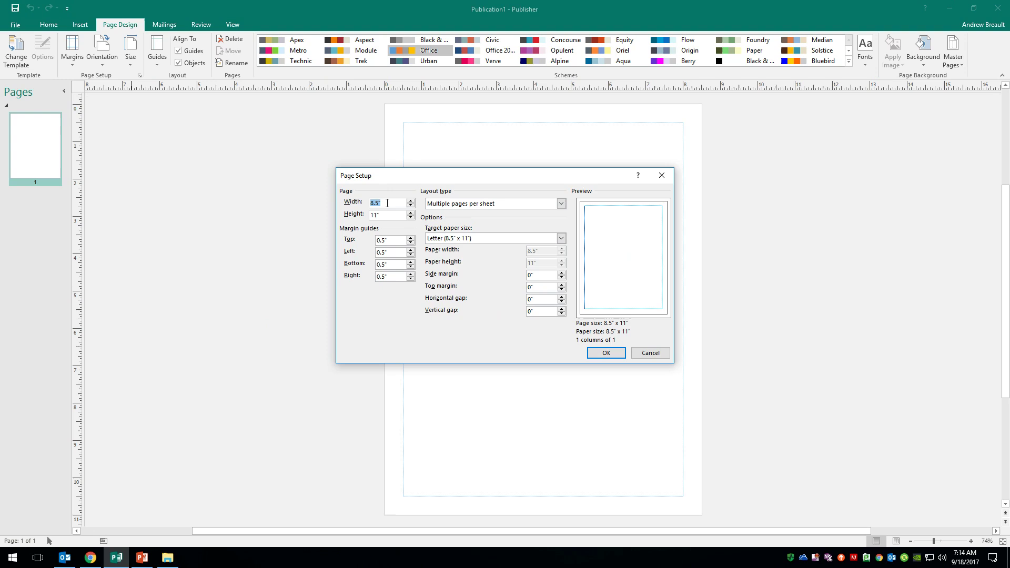
type("3.")
key("Tab")
type("2")
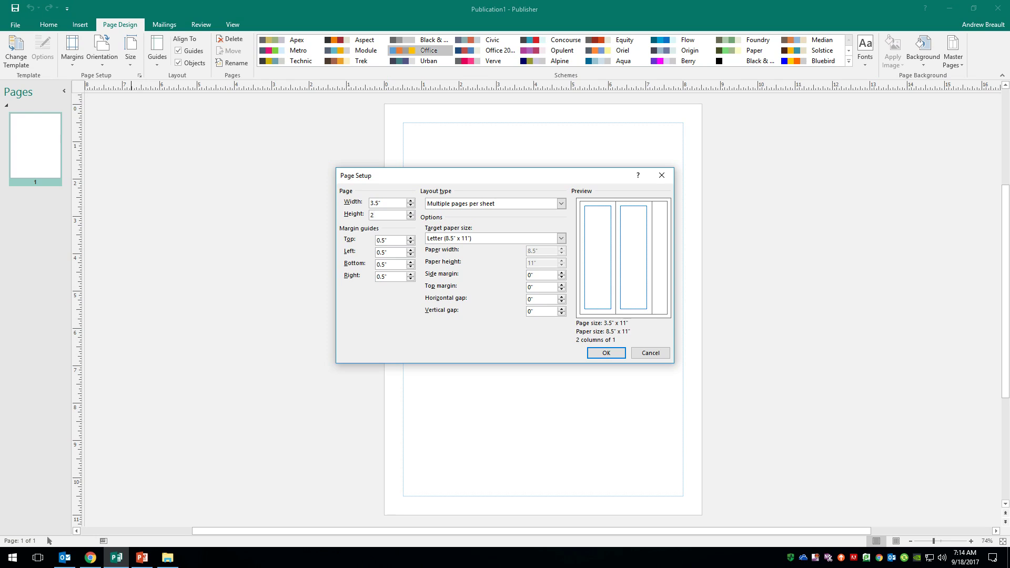
left_click(395, 240)
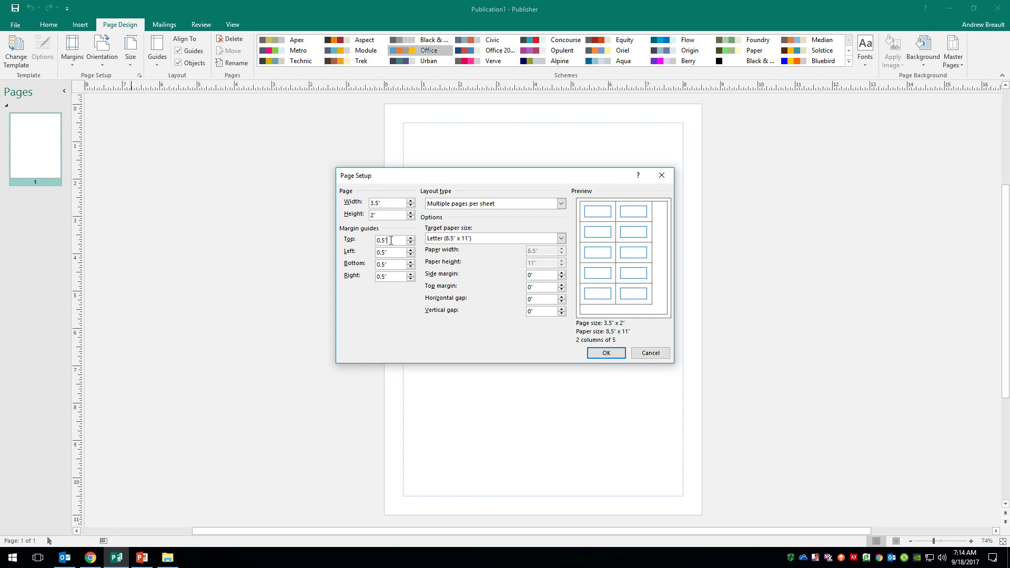
Set the top, left, bottom and right margin guides to 0.125 in.
left_click_drag(390, 241, 374, 243)
type(".12")
left_click_drag(399, 241, 377, 253)
type(".125")
key("Tab")
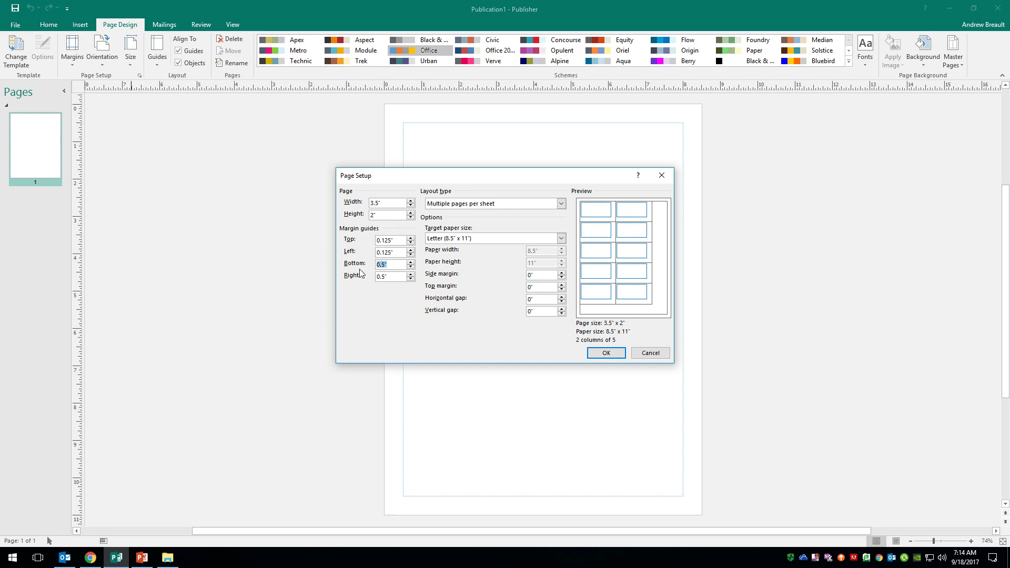
type(".125")
key("Tab")
type(".125")
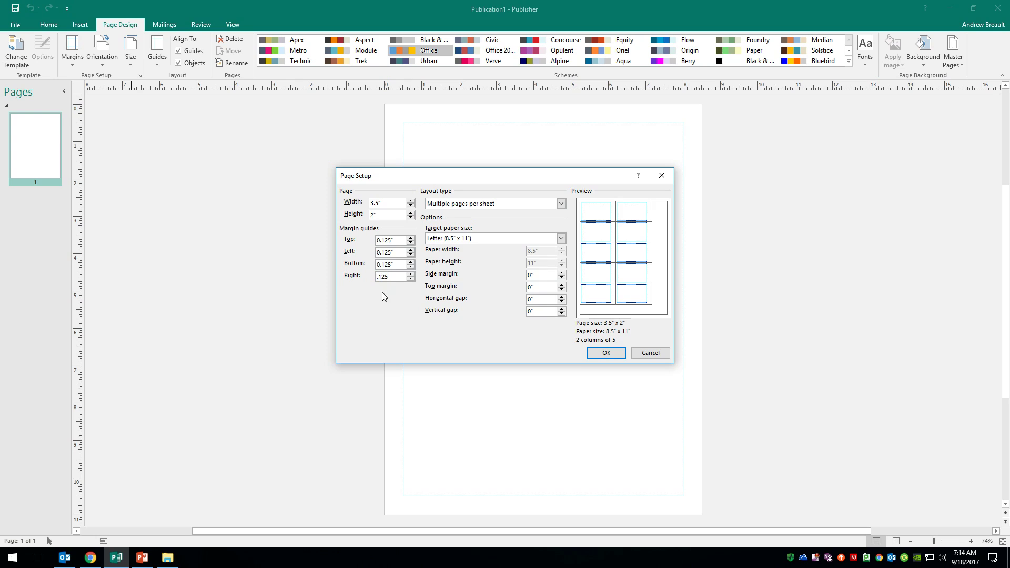
left_click(399, 240)
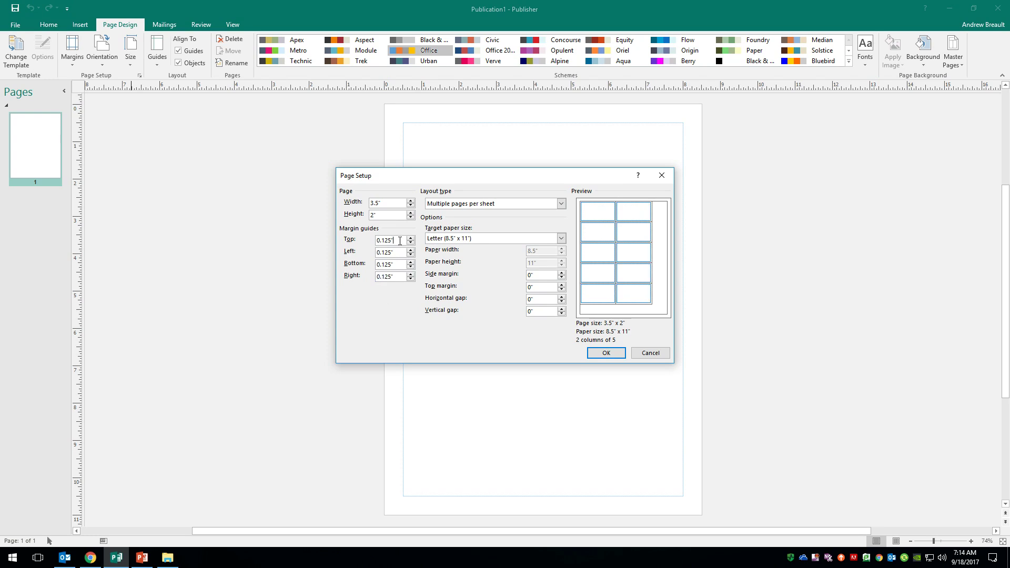
double_click(400, 241)
Give the sheet a 0.5 in top margin and 0.75 in side margin, then apply the card setup.
left_click(404, 253)
type(".5")
left_click(540, 275)
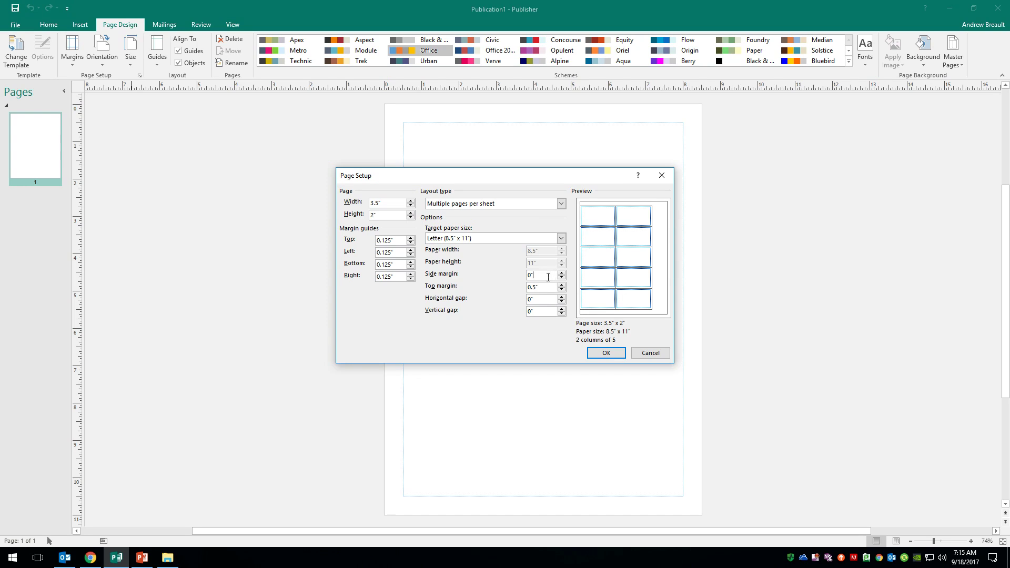
type(".75")
left_click(549, 289)
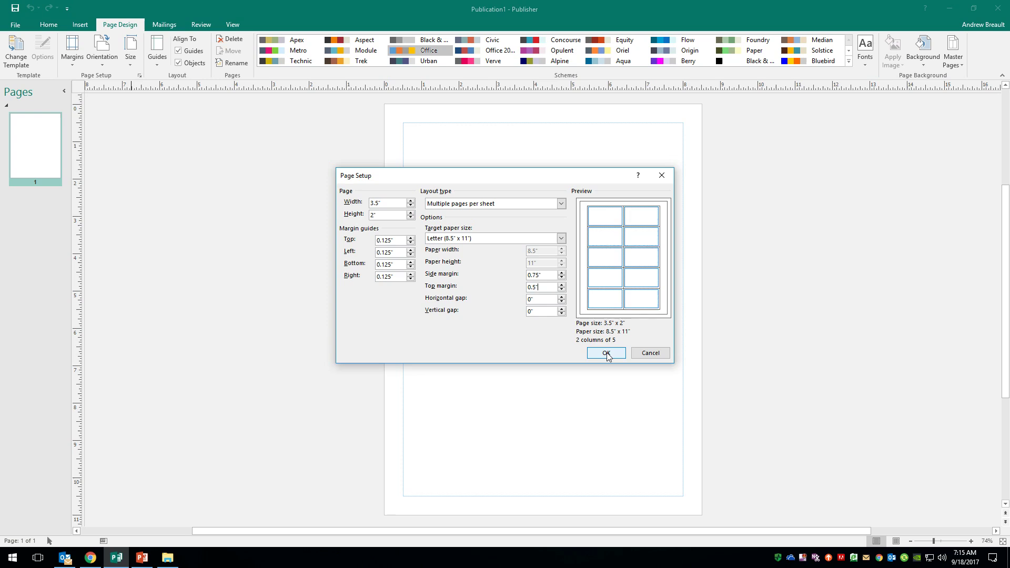
left_click(607, 353)
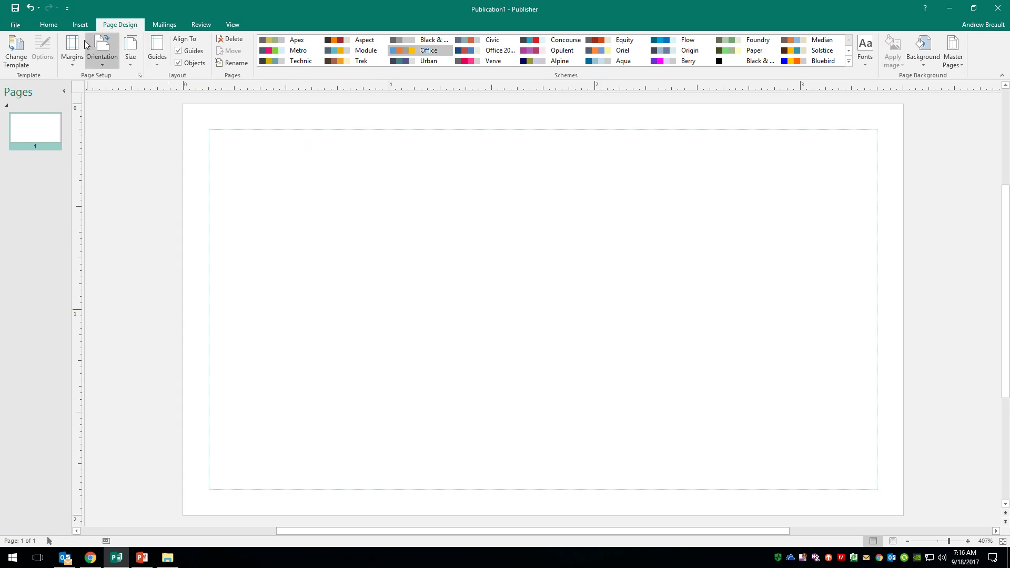
Draw a text box spanning the top of the card, then deselect it.
left_click(49, 24)
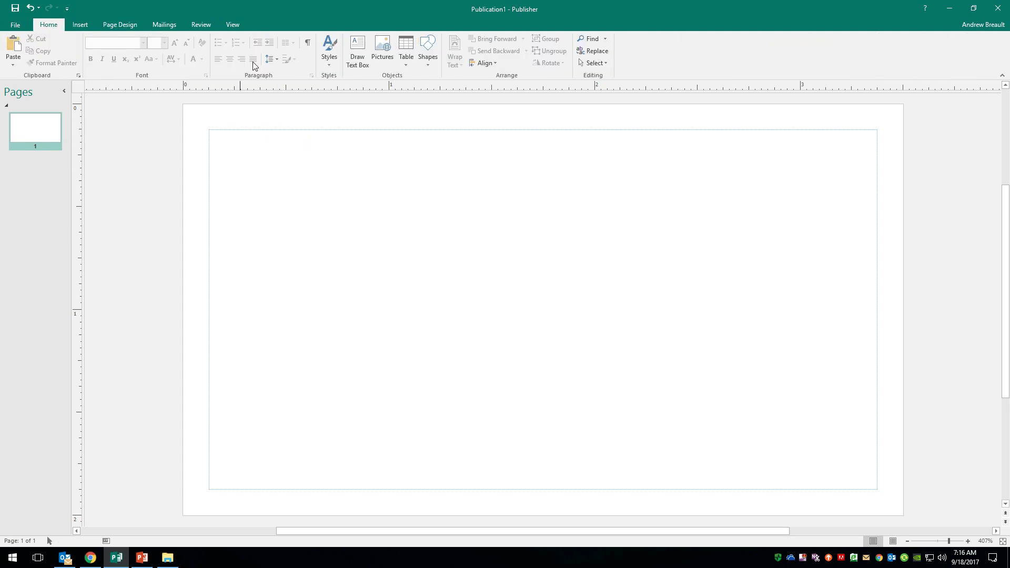
left_click(357, 51)
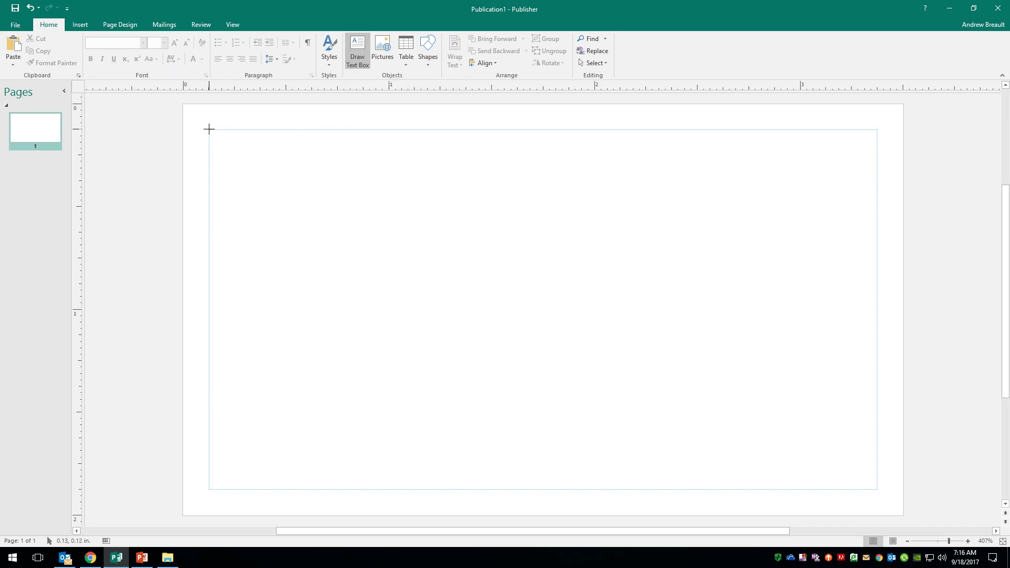
left_click_drag(209, 130, 878, 215)
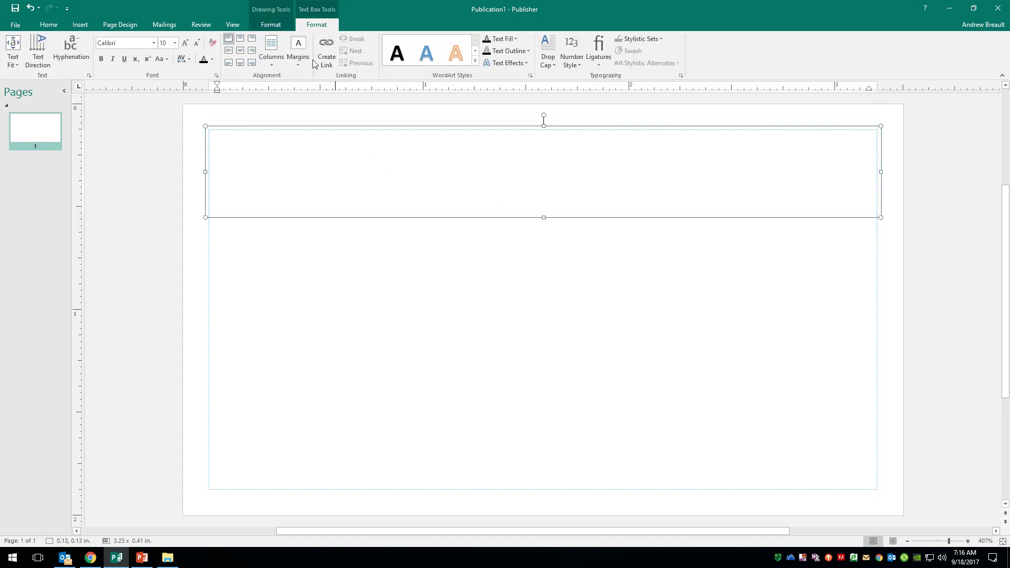
left_click(238, 27)
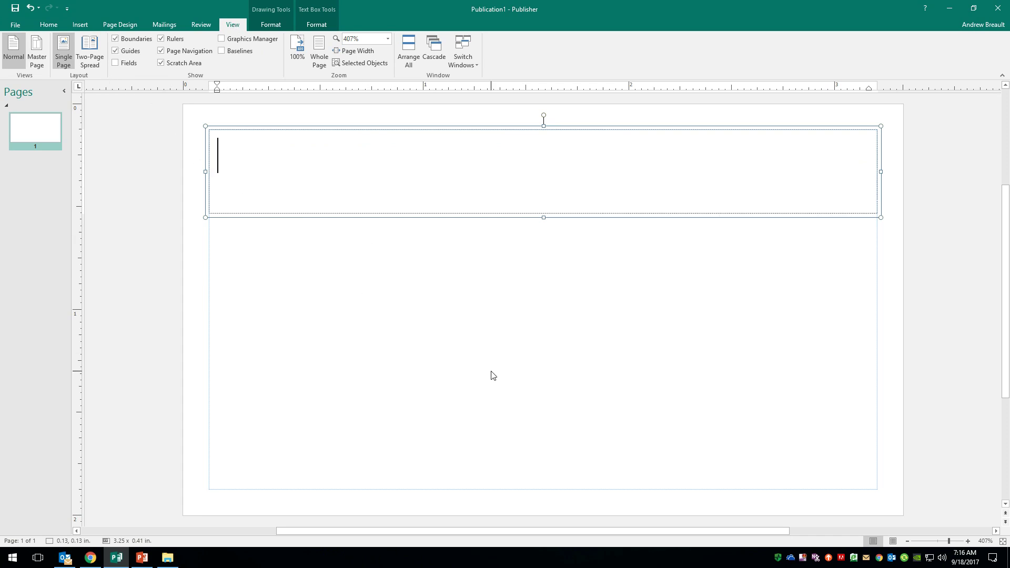
left_click(403, 257)
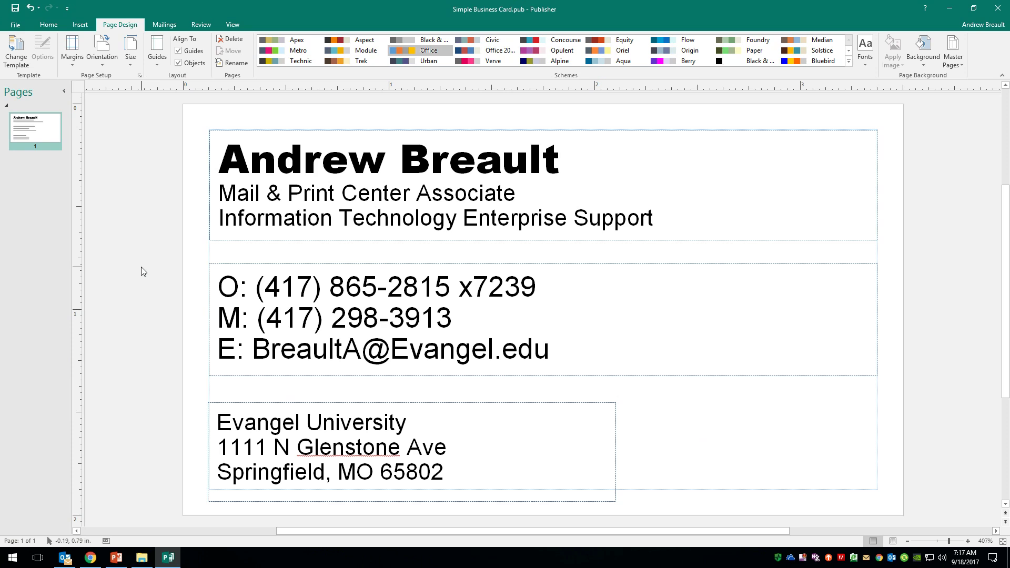
Open print preview and check the layout options showing 10 cards per Letter sheet.
key("ctrl+p")
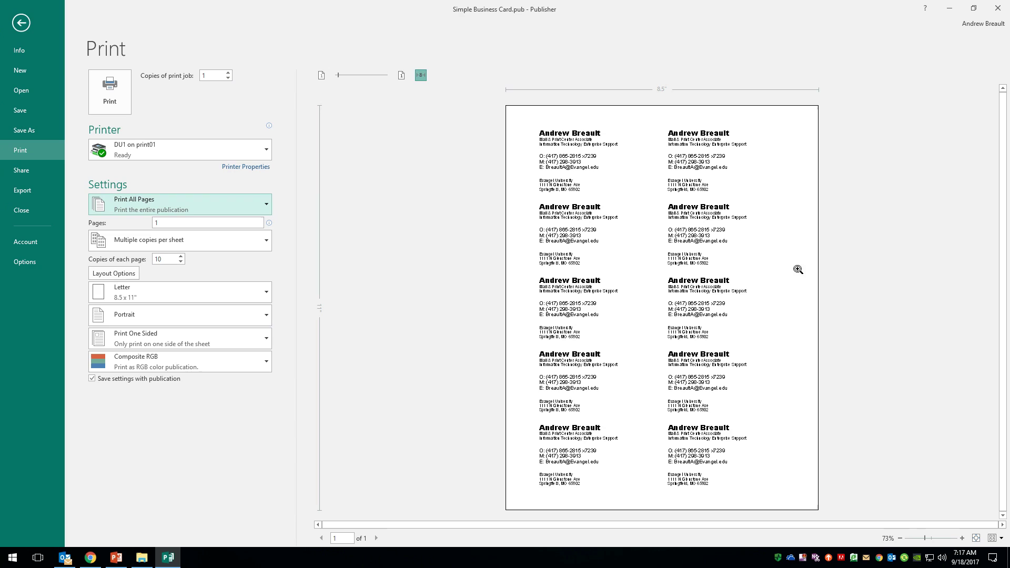
left_click(123, 275)
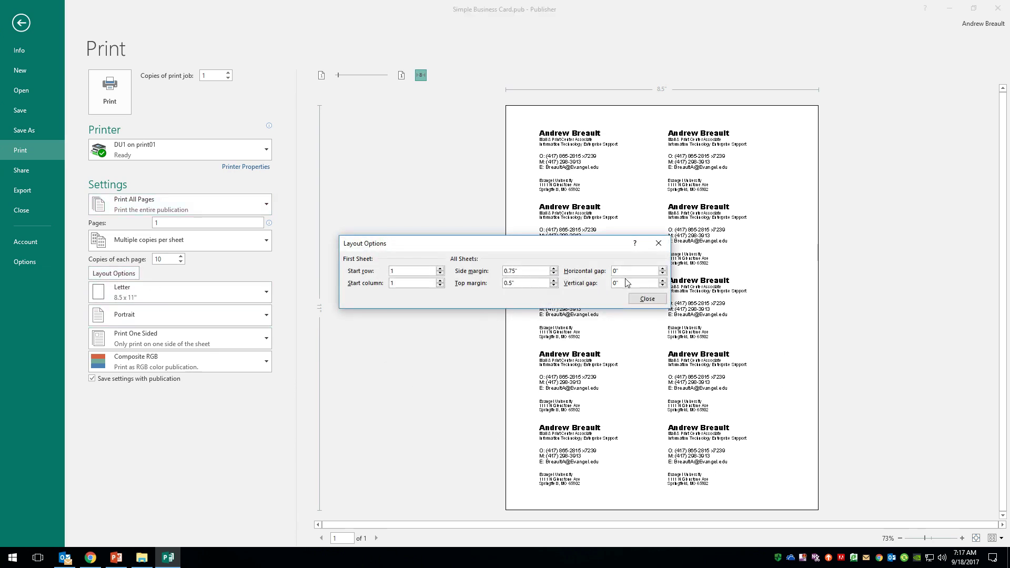
left_click(647, 299)
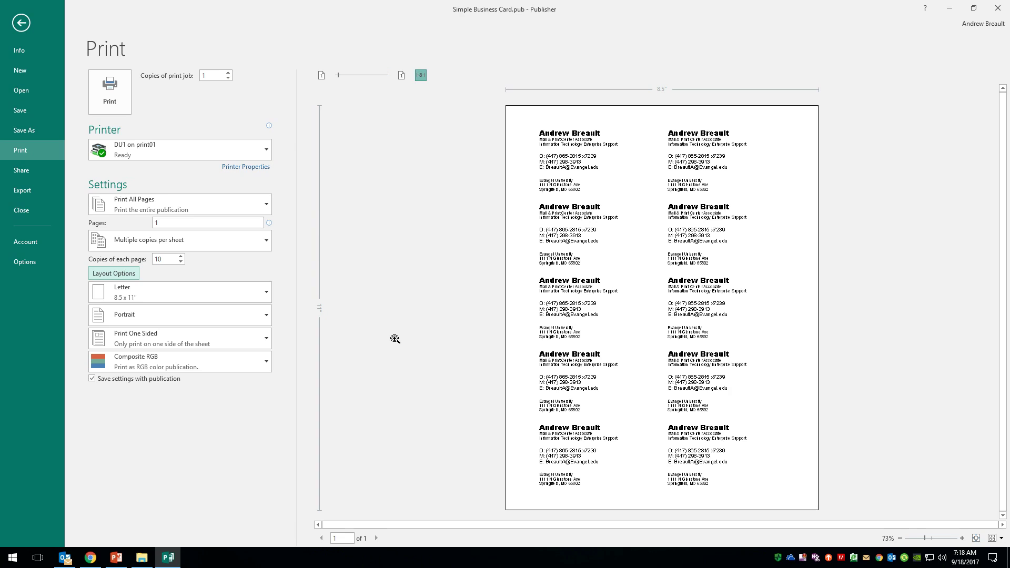
Return to PowerPoint and view slide 2's photo-style university cards.
left_click(116, 558)
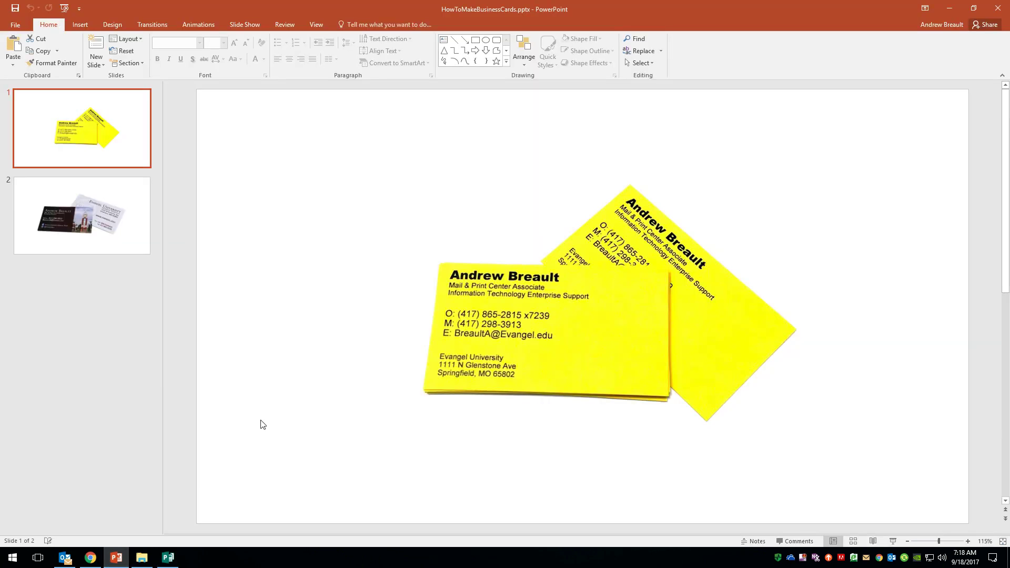
left_click(86, 181)
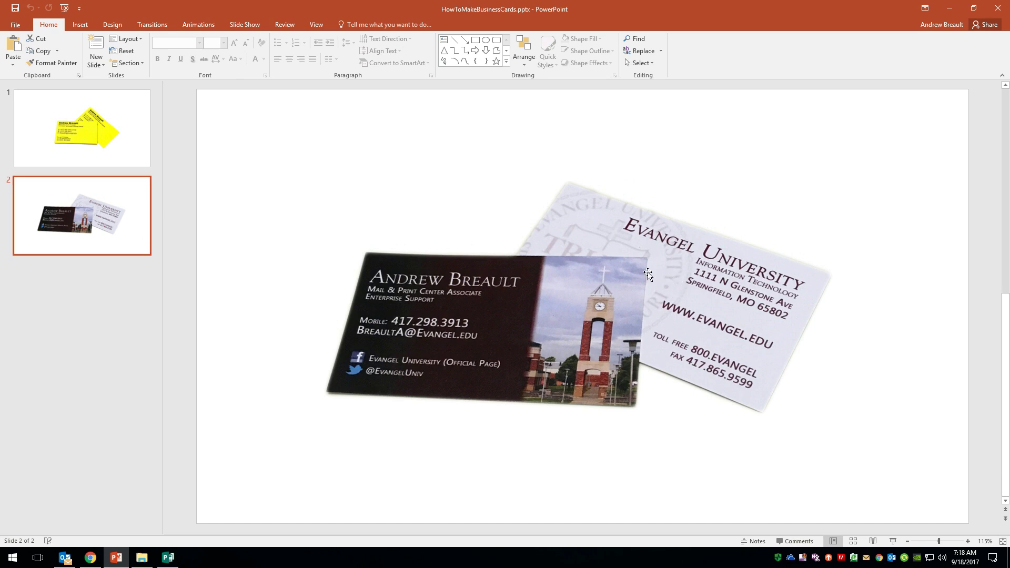